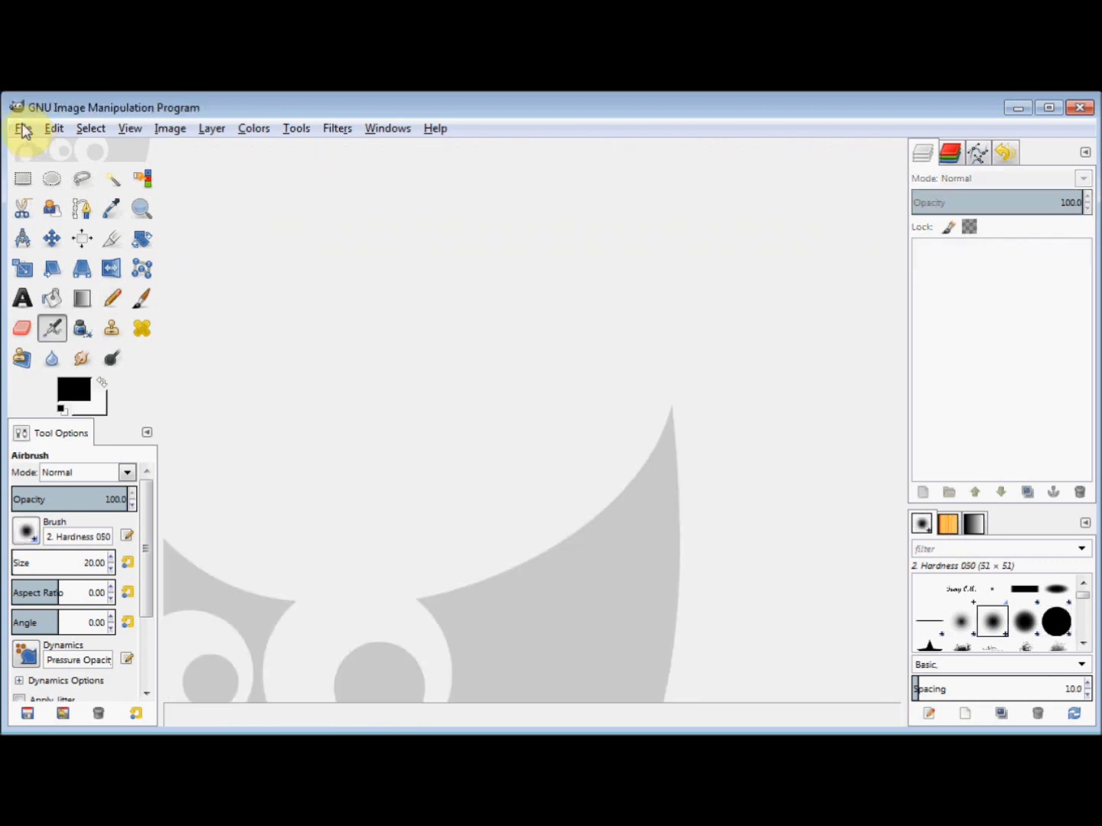
Create a new blank 640×400 image with a white background.
left_click(23, 129)
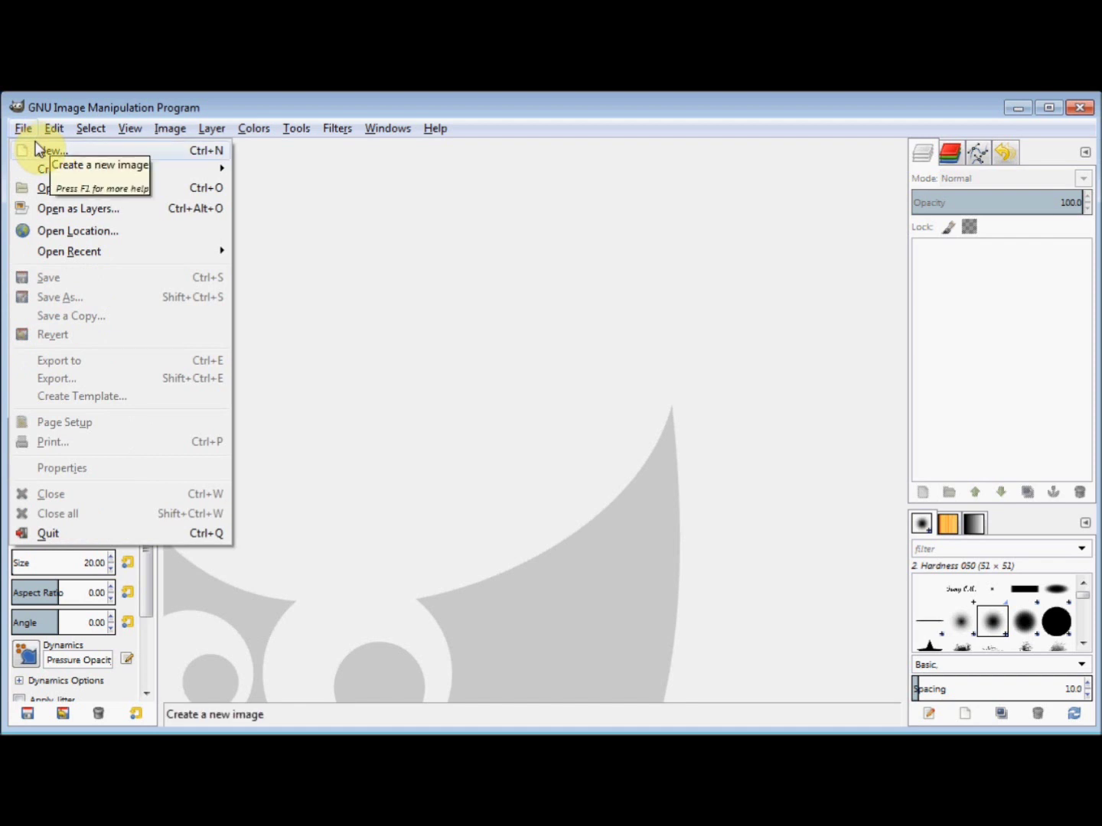
left_click(36, 153)
left_click(540, 476)
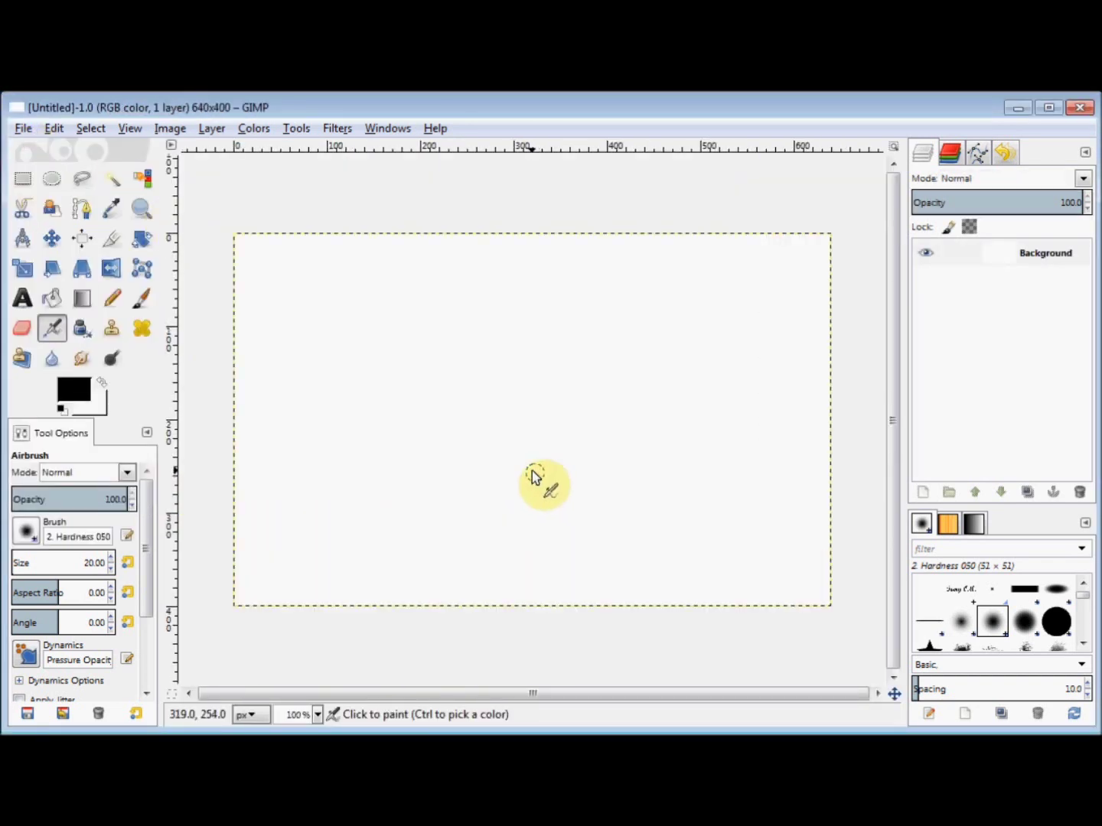
Switch to the Pencil tool using the 2. Hardness 100 brush at size 60.
left_click(113, 300)
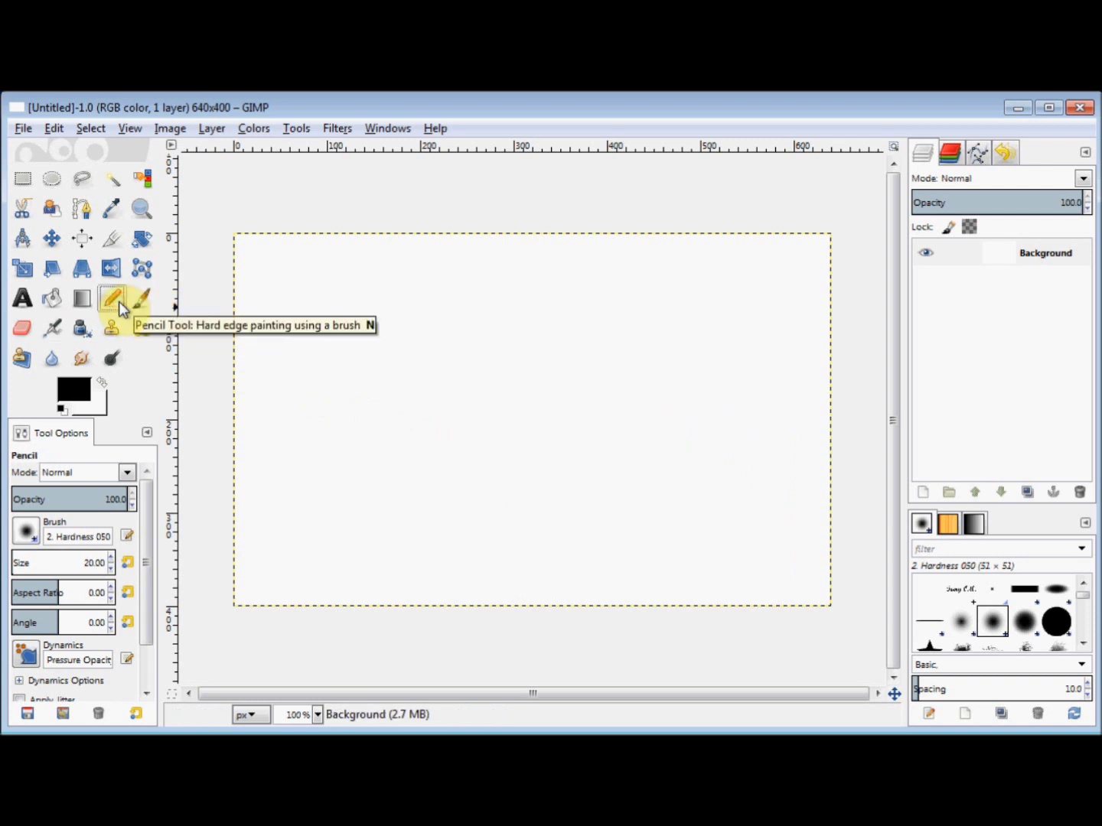
left_click(25, 534)
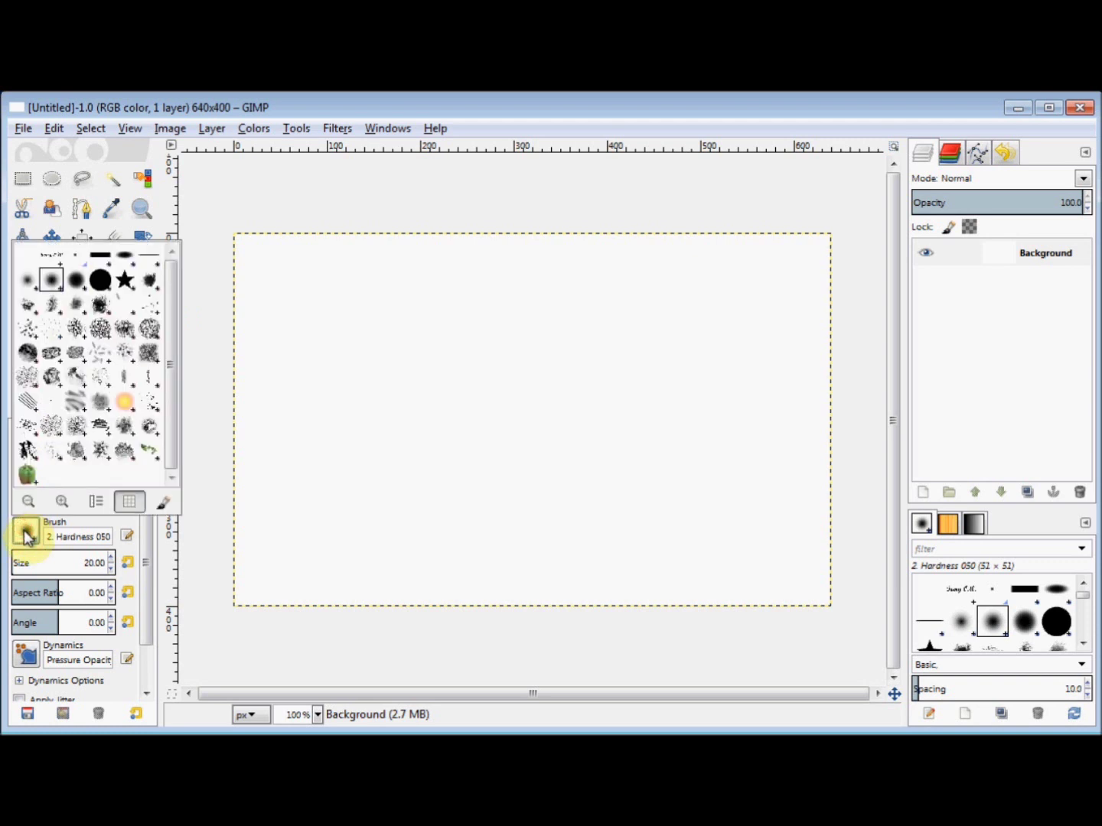
left_click(93, 281)
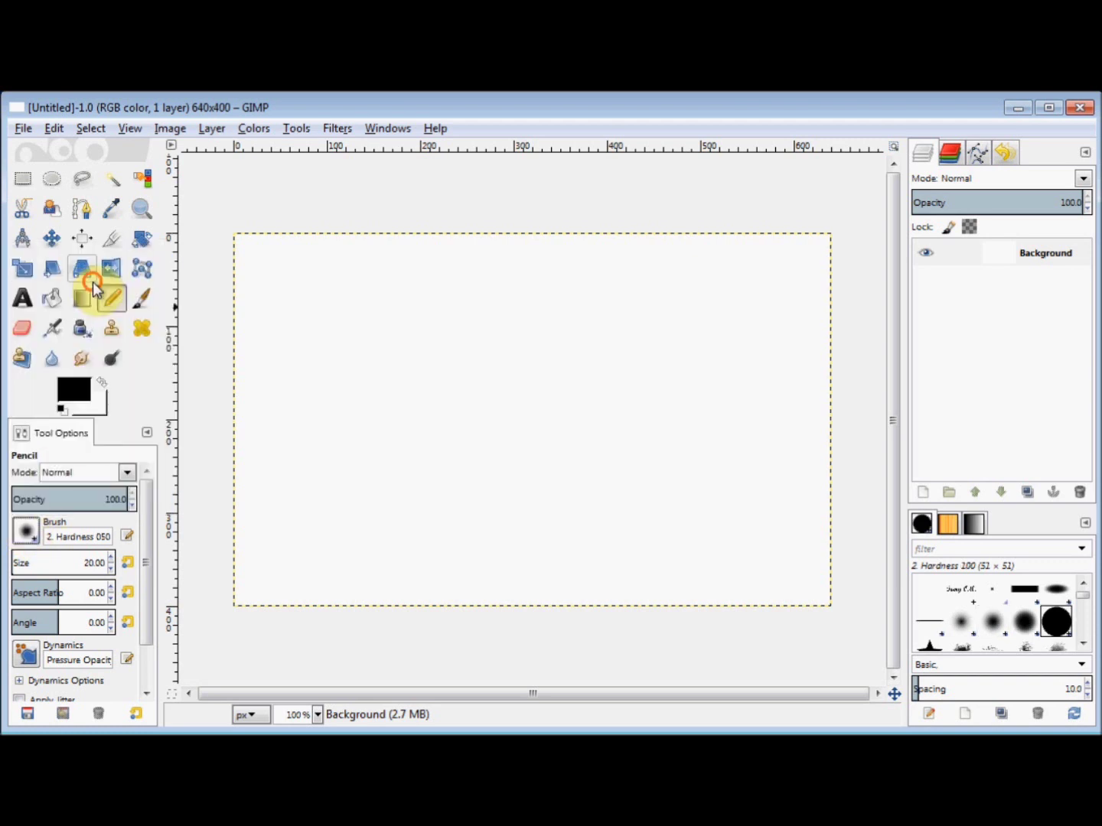
left_click(111, 558)
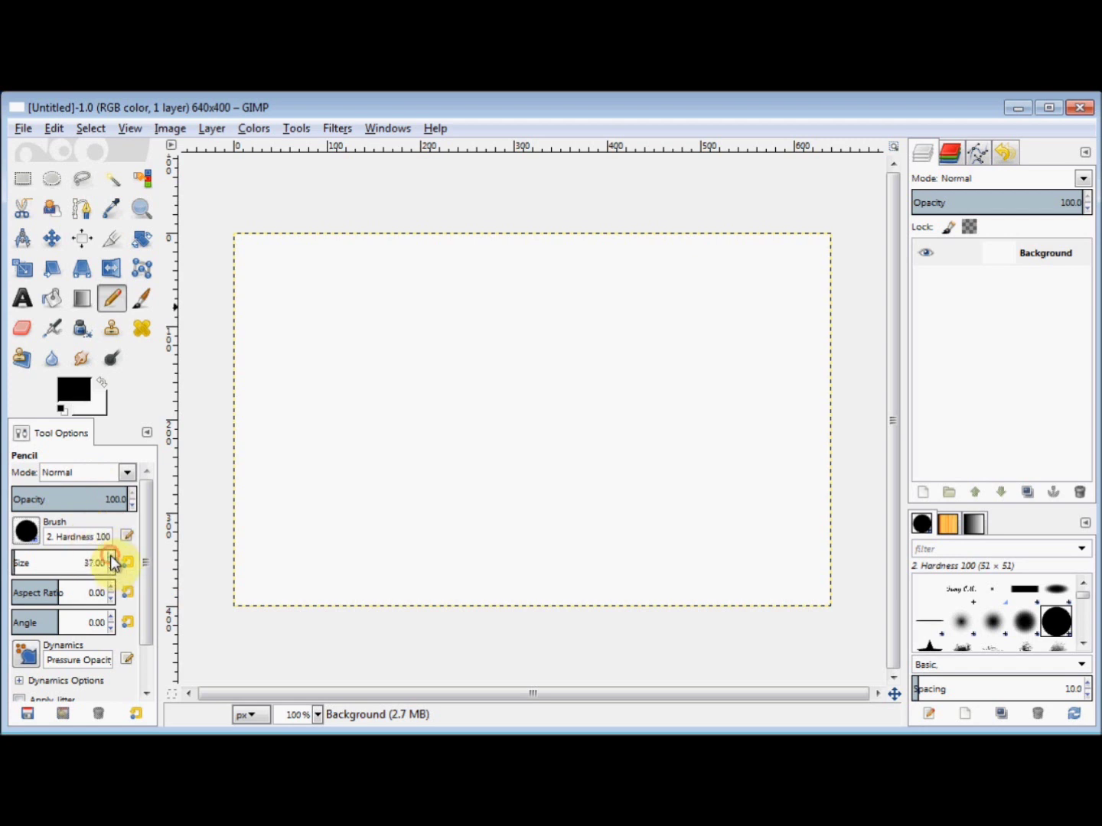
left_click(111, 558)
left_click(112, 570)
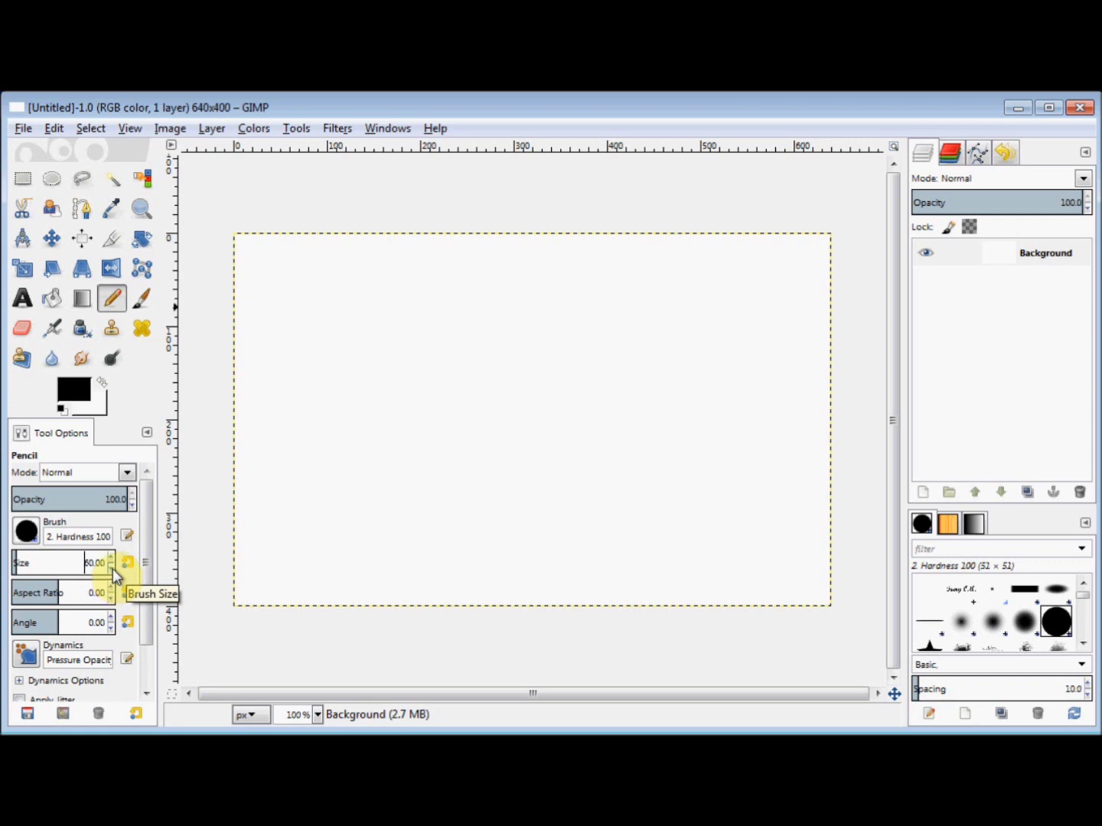
Paint a round black head near the top centre with a dot and a short Shift-line.
left_click(520, 271)
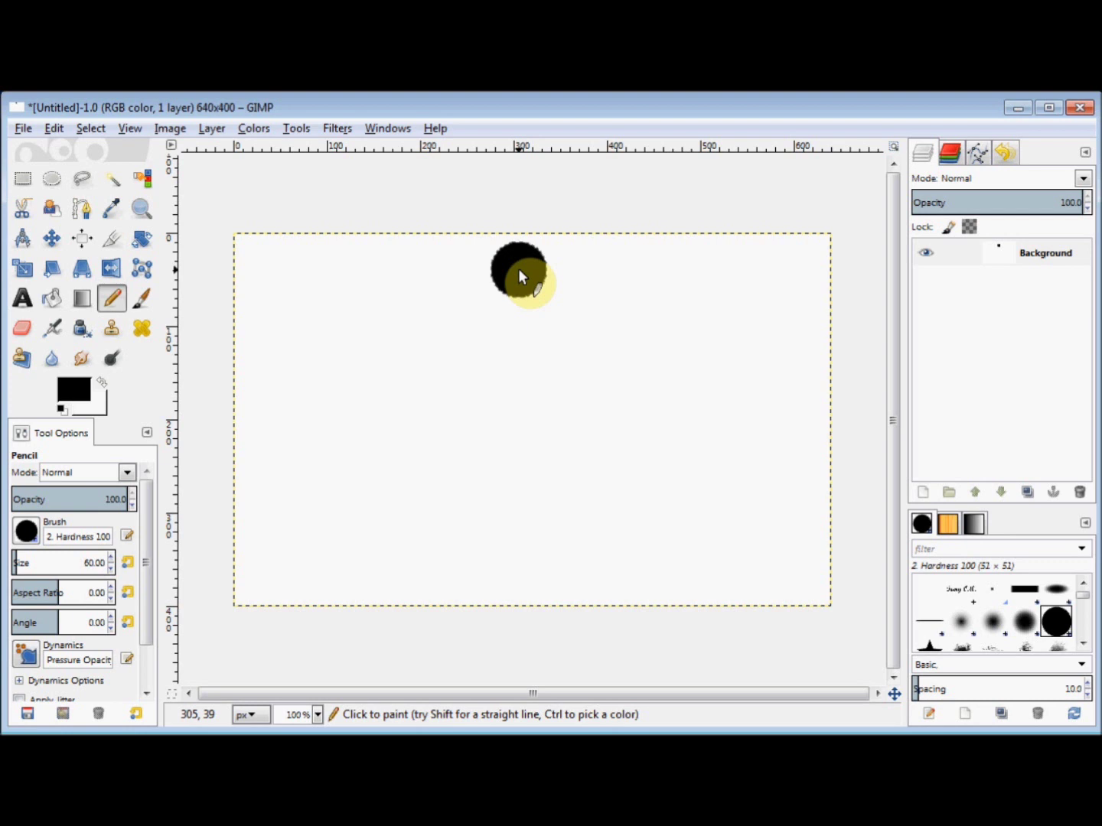
key("shift")
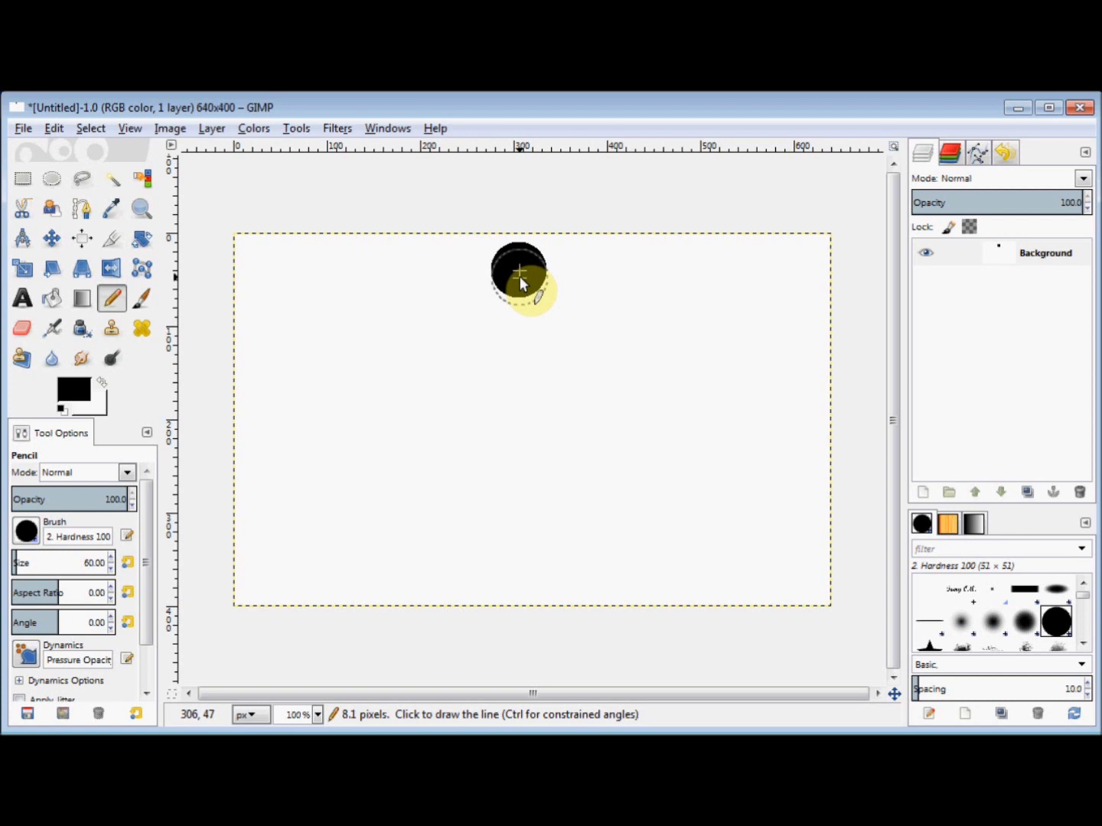
left_click(519, 277, "shift")
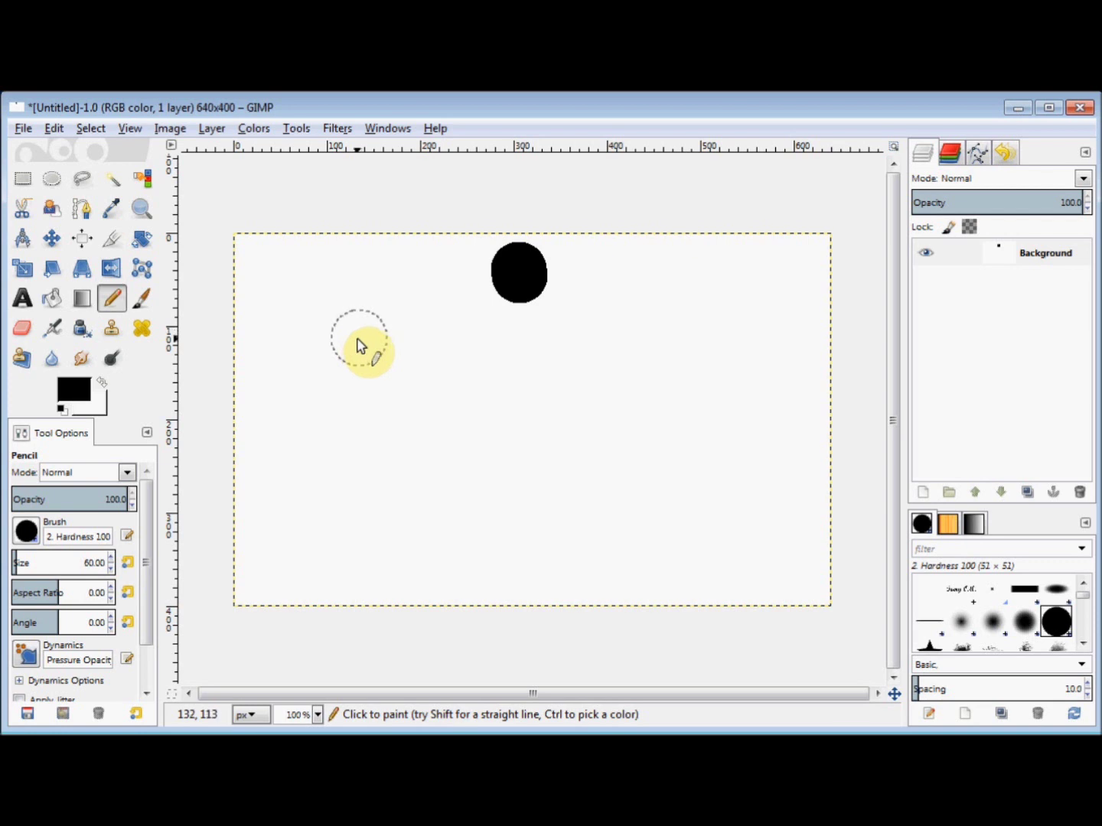
Shrink the brush to 50 and draw a thick vertical body straight down from the head.
left_click(111, 568)
left_click(112, 569)
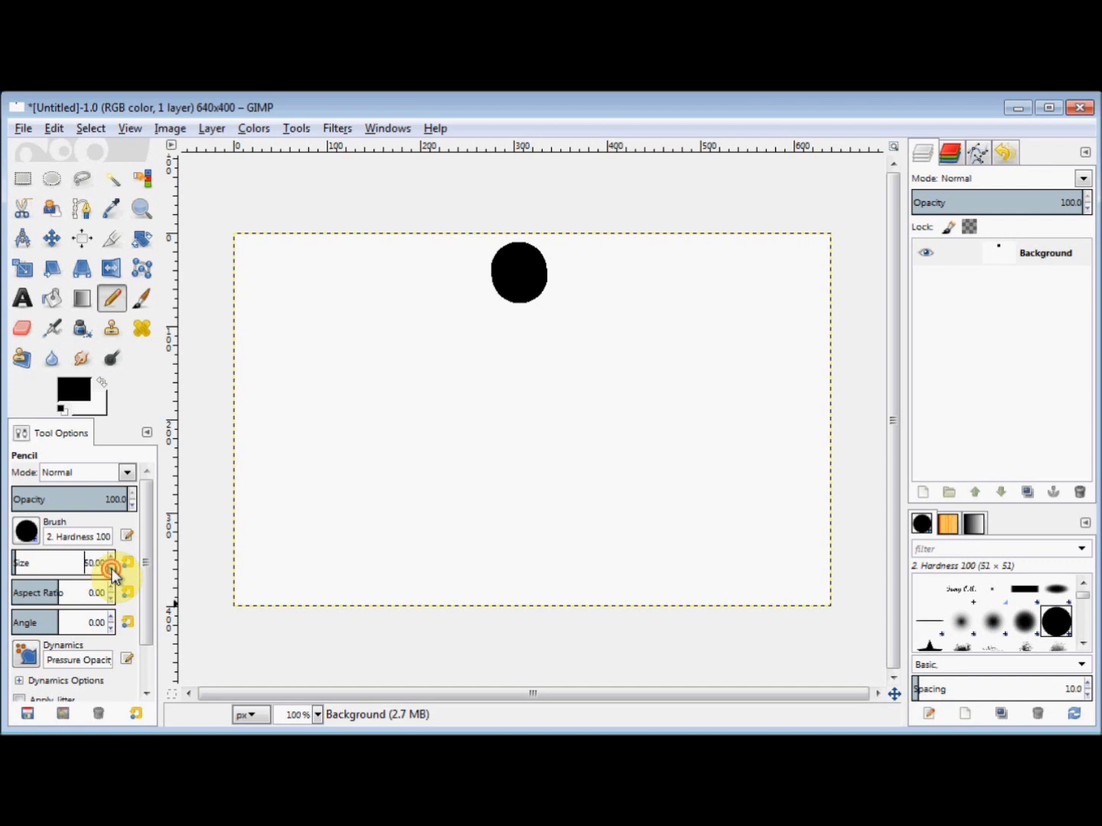
left_click(523, 326)
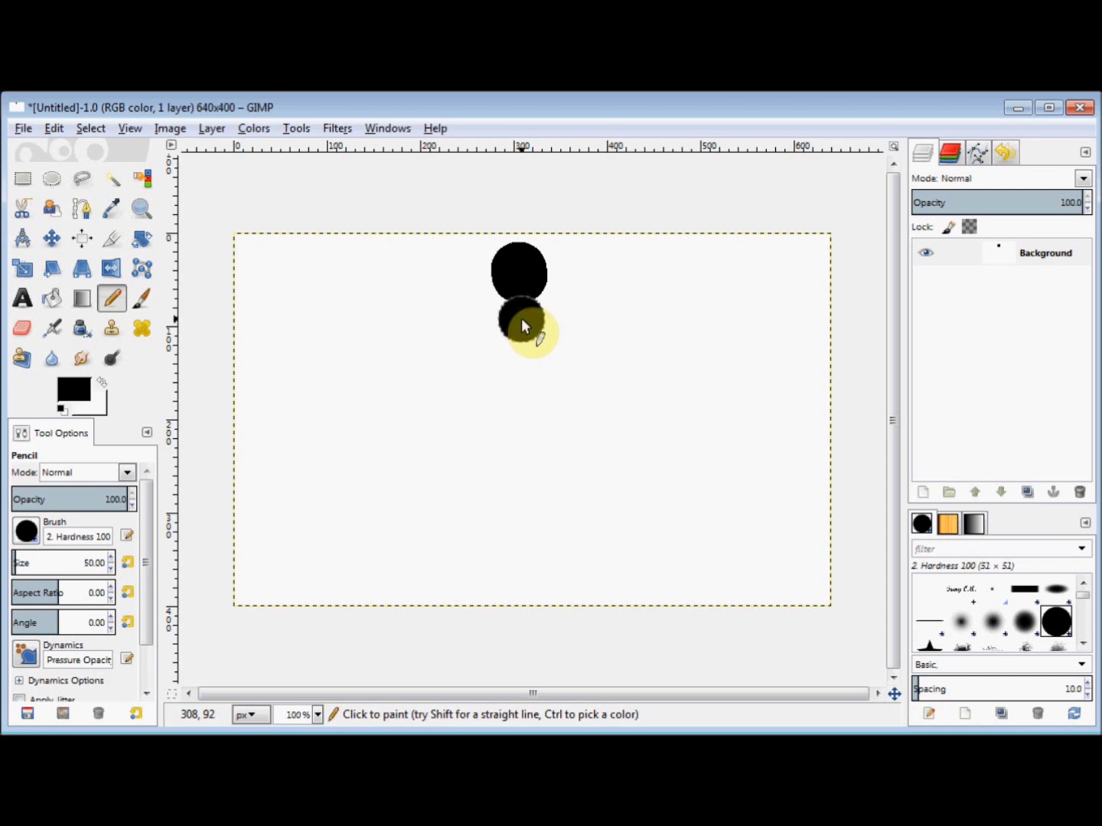
key("shift")
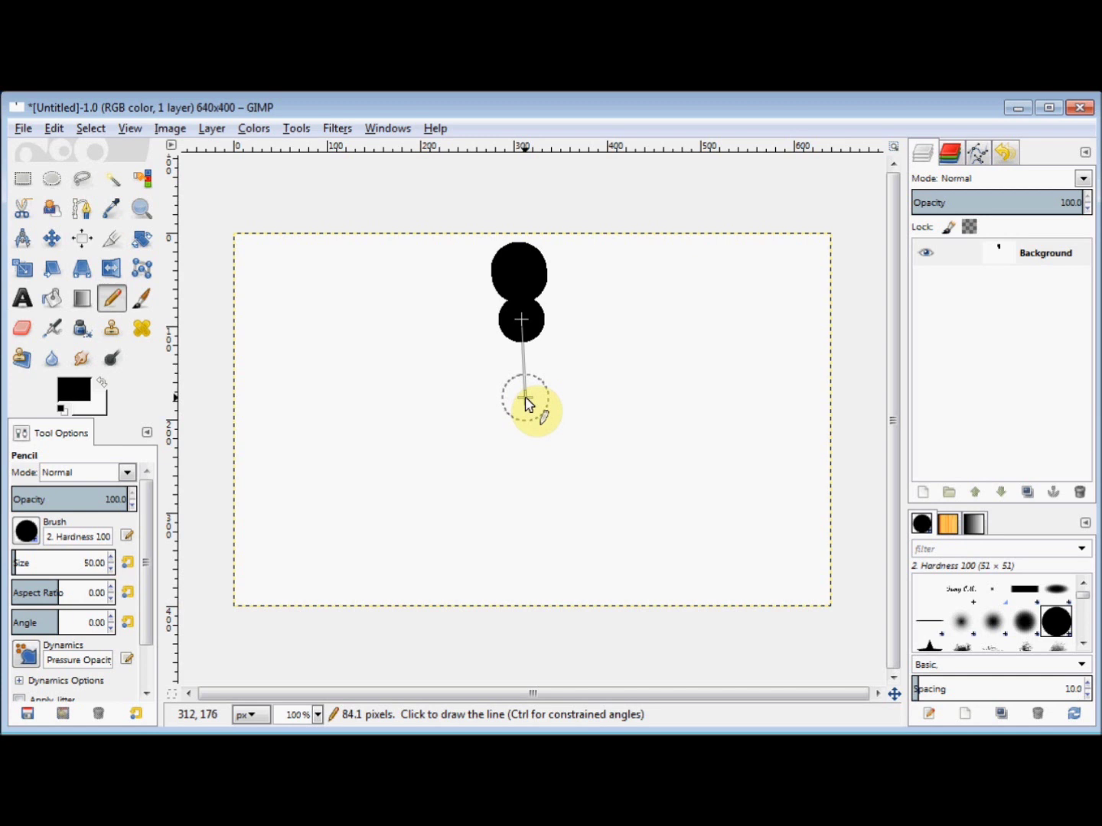
left_click(525, 400)
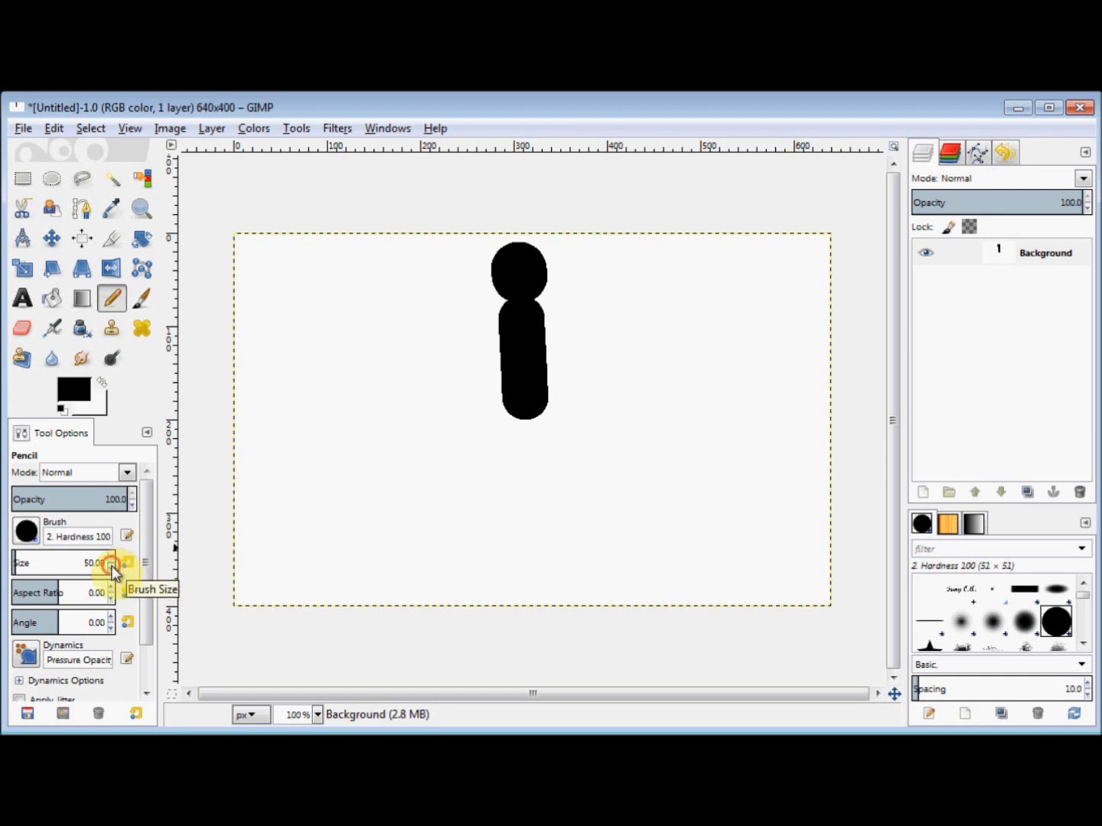
left_click(112, 569)
Reduce the pencil brush size to 35 for the legs.
left_click(113, 567)
left_click(111, 567)
left_click(111, 568)
left_click(111, 567)
left_click(111, 567)
left_click(112, 569)
left_click(112, 568)
Draw the bent left leg from the body's base: thigh down-left, shin down, foot pointing left.
left_click(524, 397)
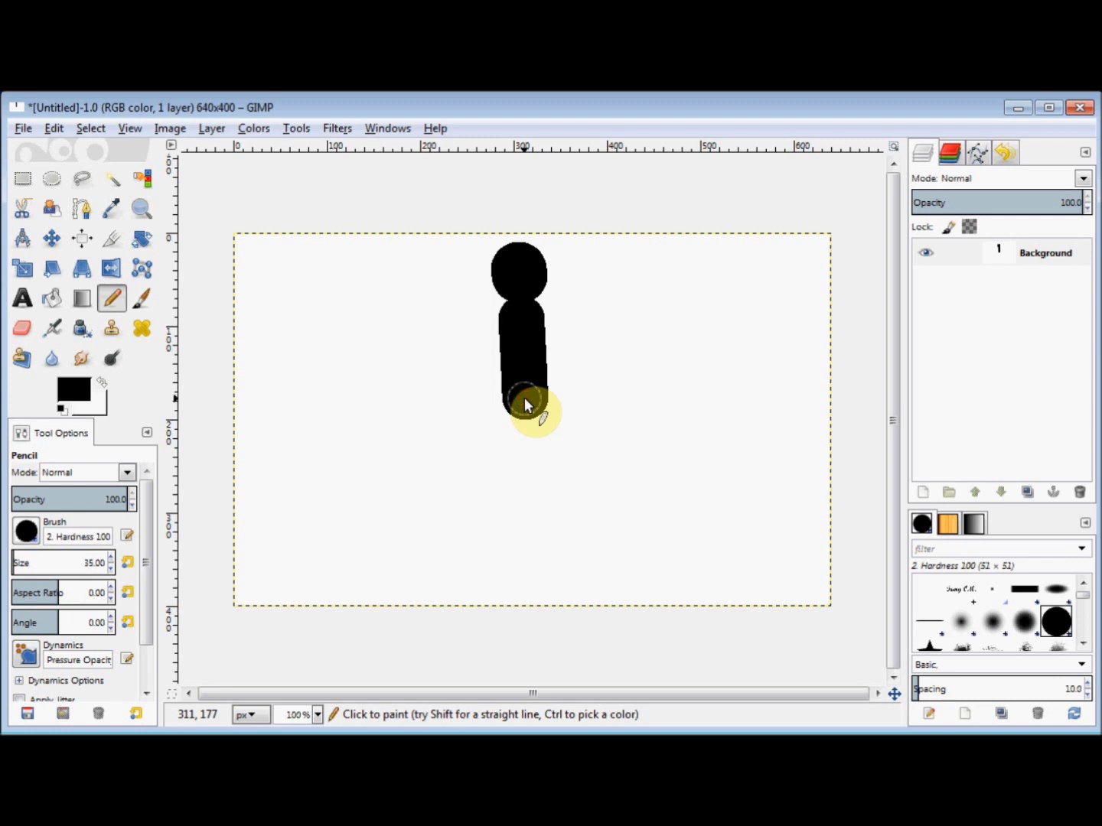
key("shift")
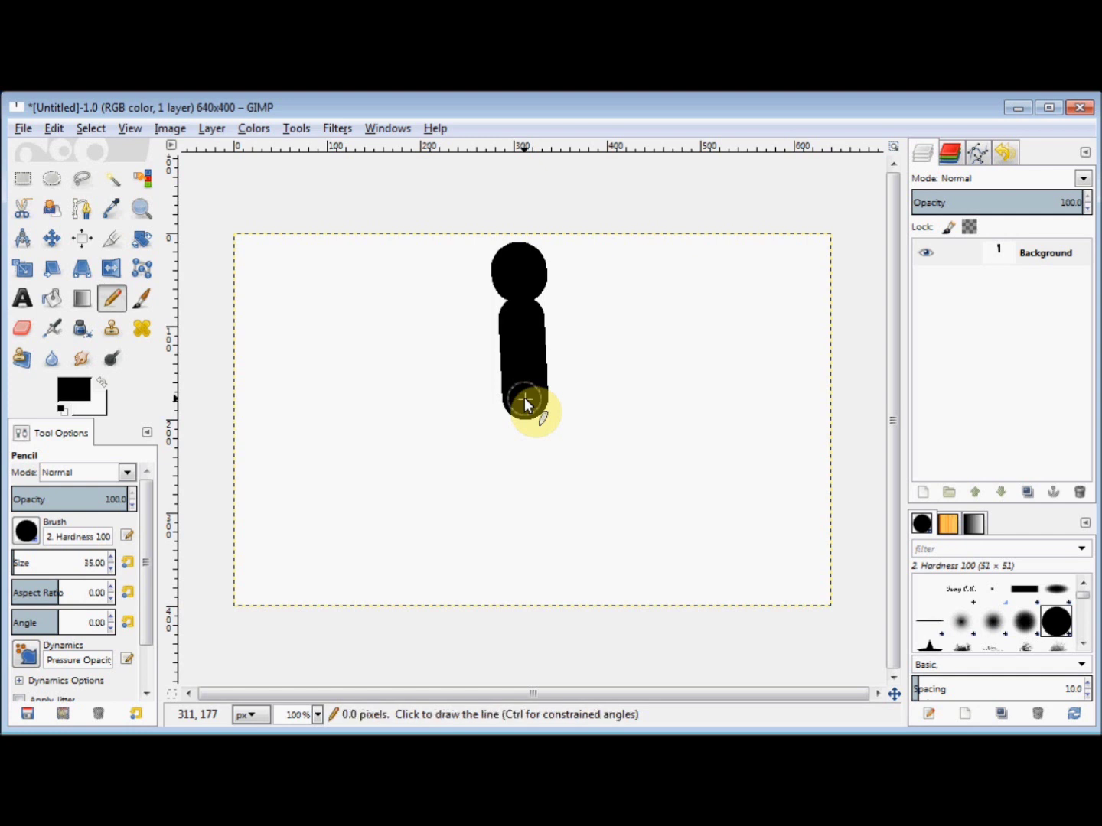
left_click(464, 448, "shift")
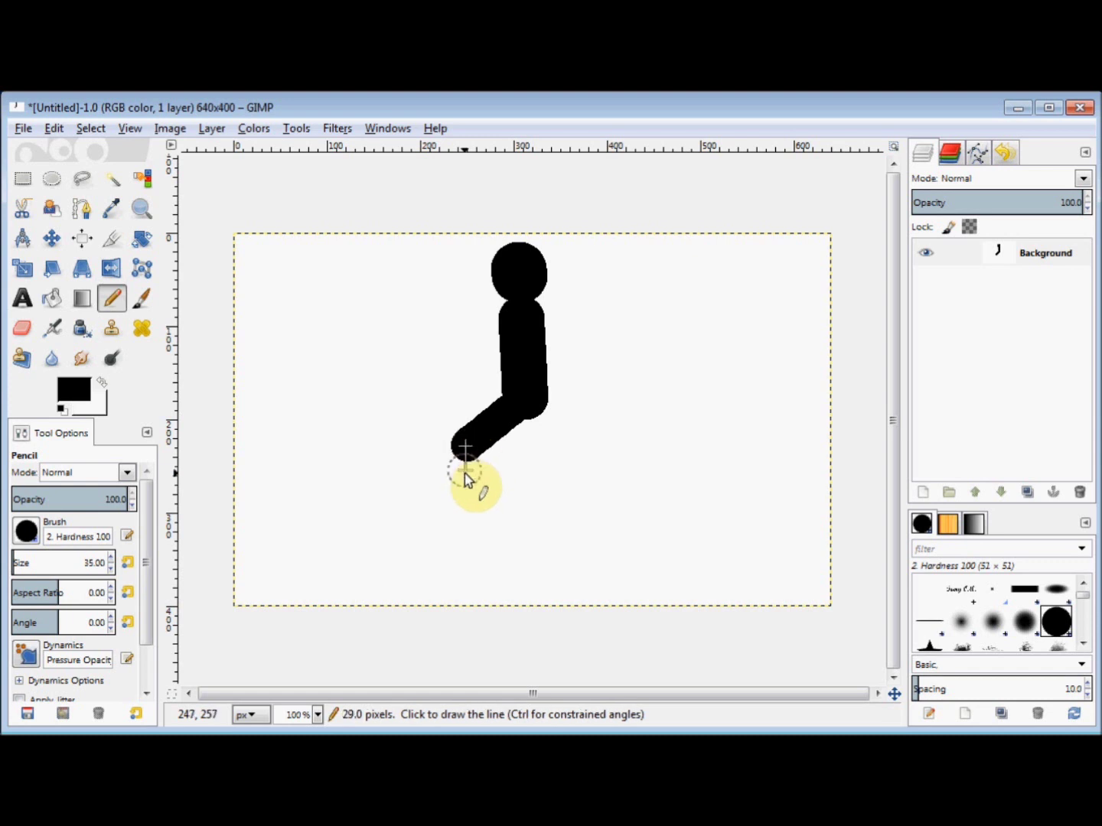
left_click(469, 523, "shift")
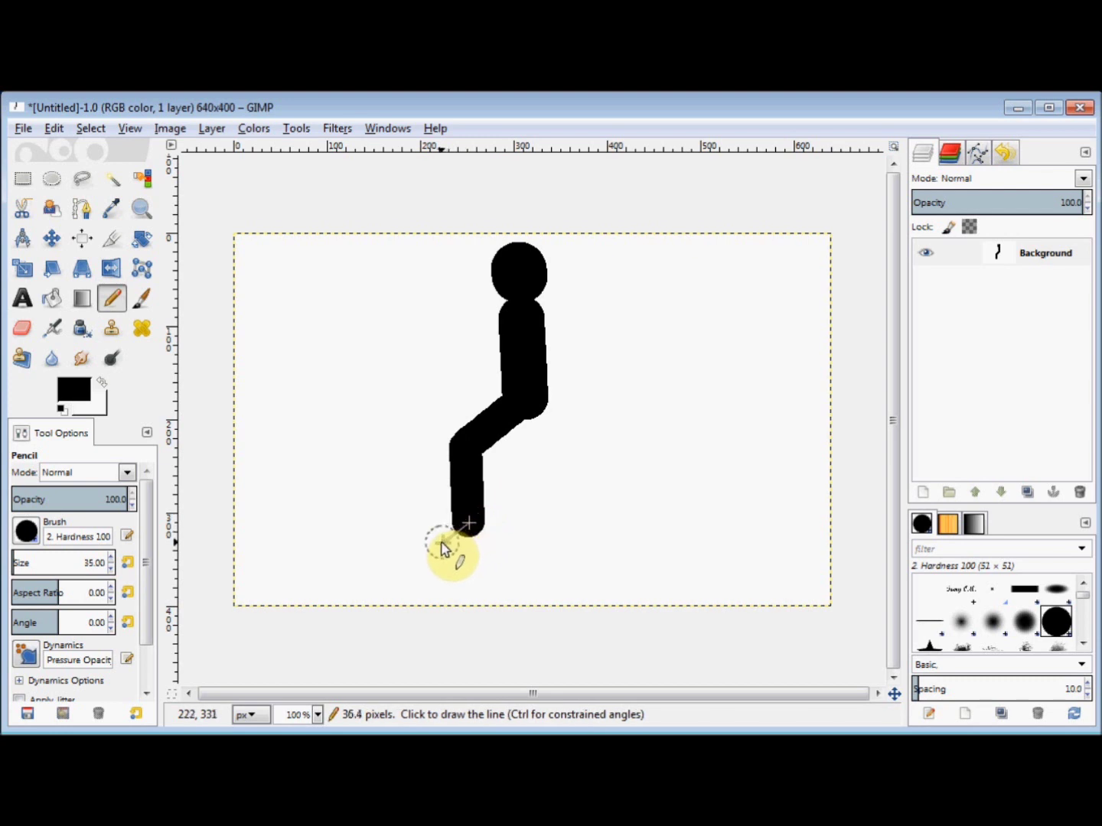
left_click(442, 545, "shift")
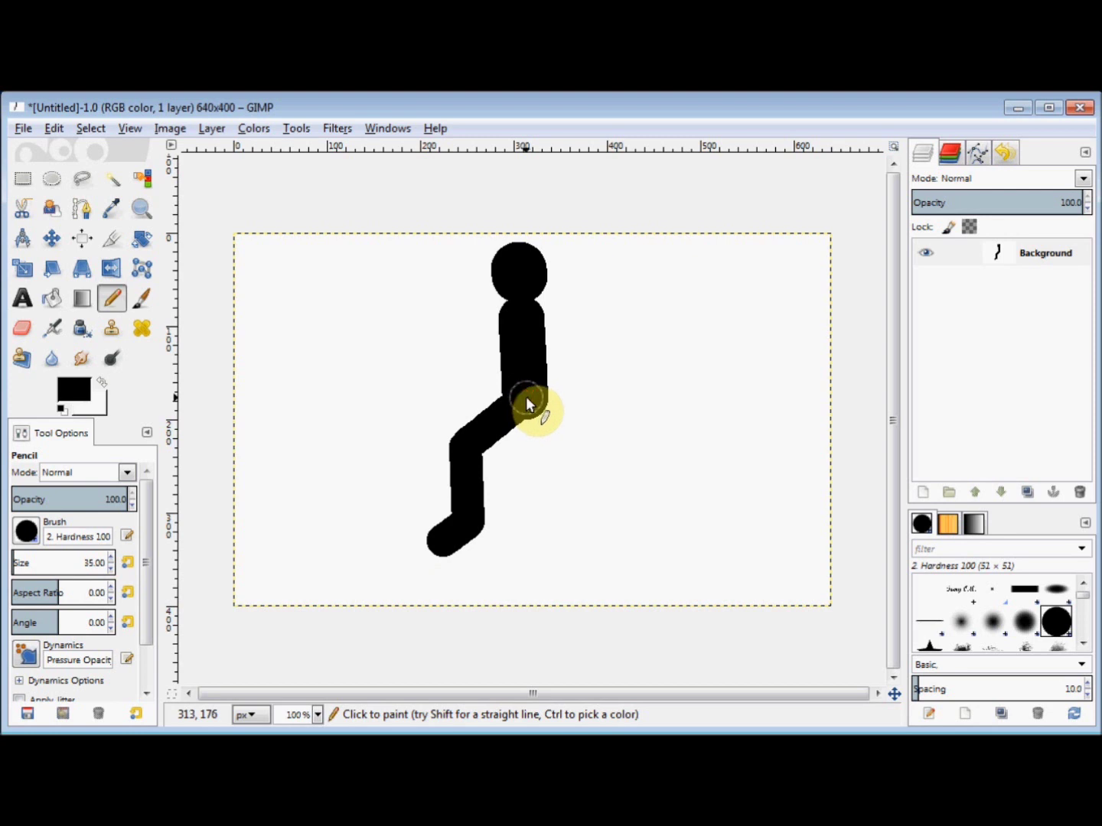
Draw the right leg down-right to the knee, then the shin down and a foot angled right.
key("shift")
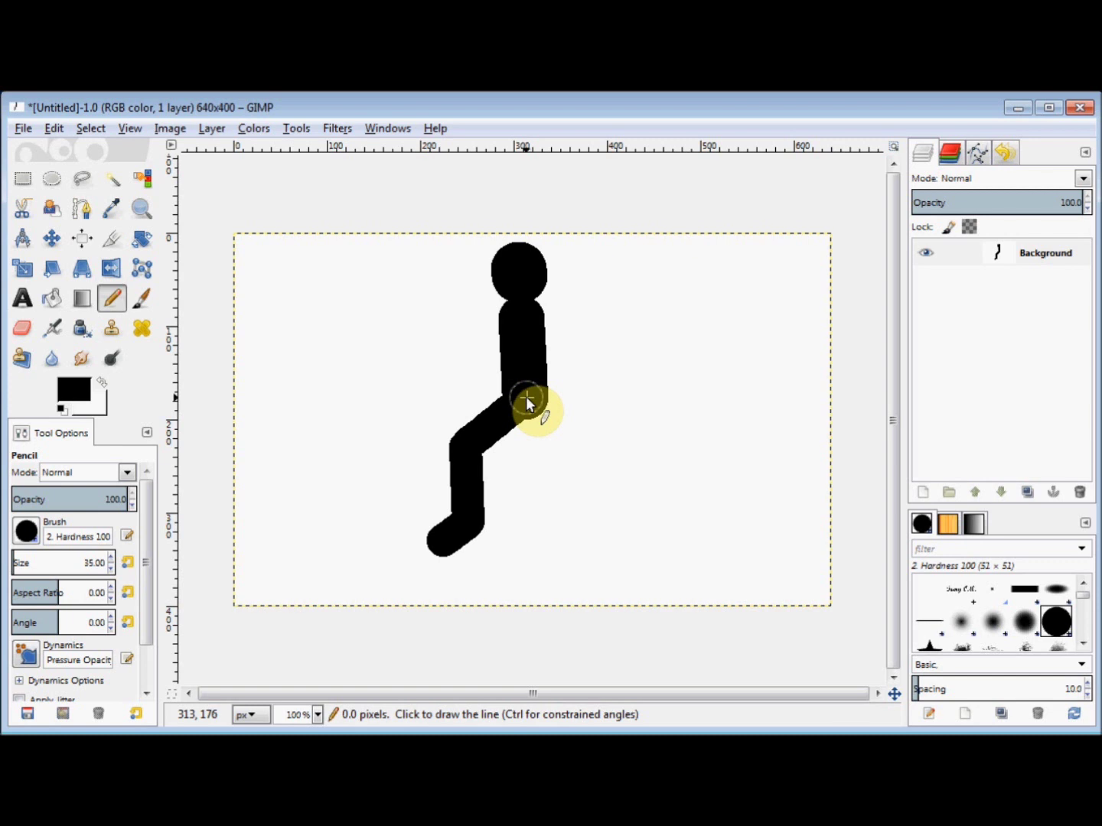
left_click(596, 441, "shift")
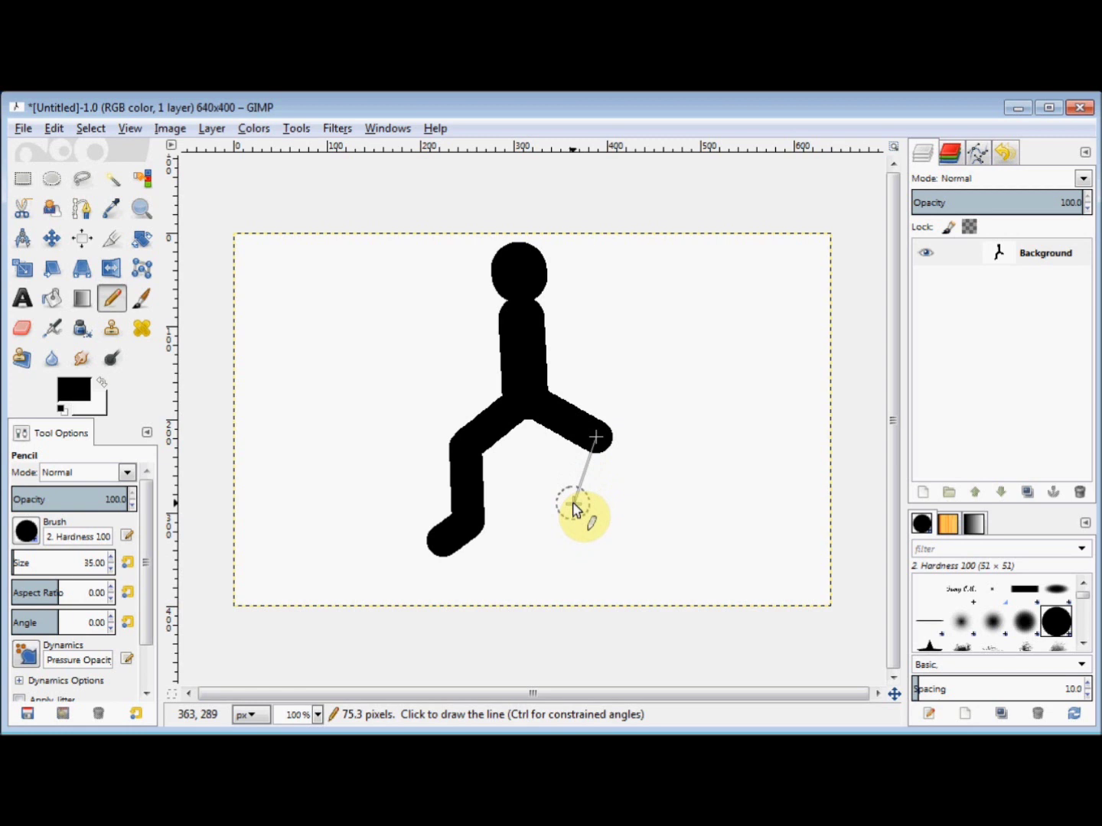
left_click(575, 507, "shift")
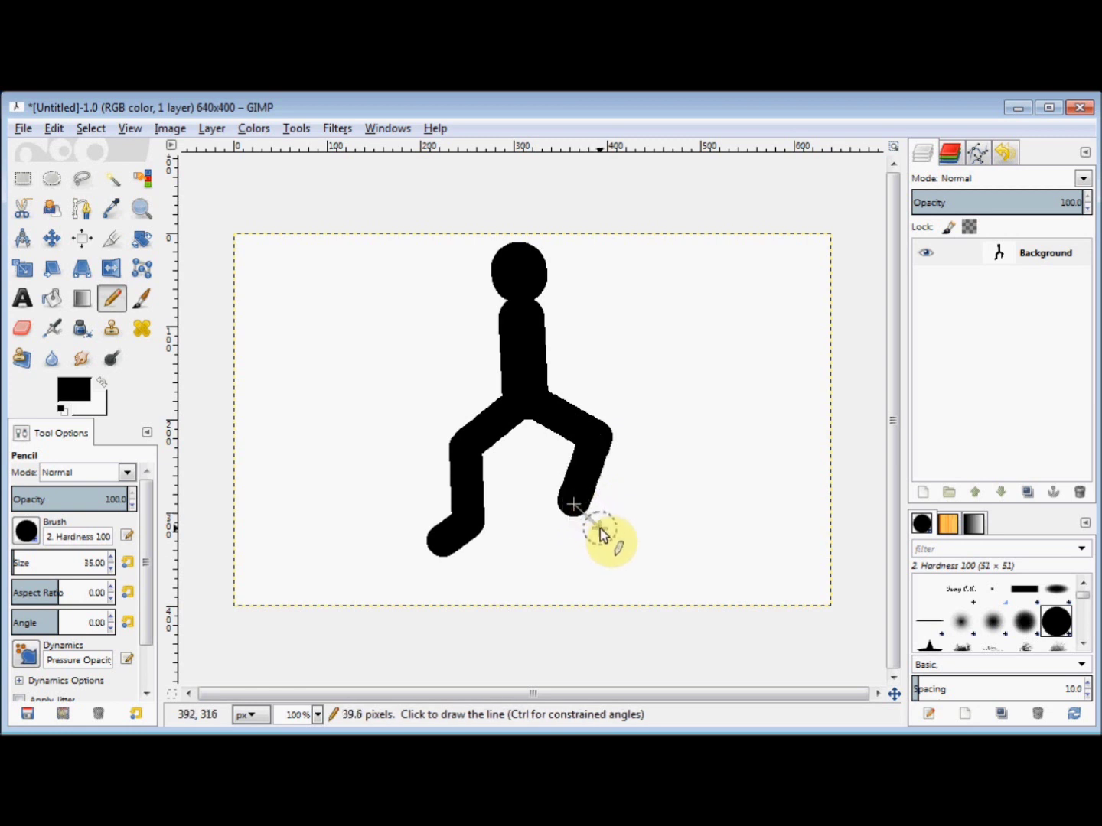
left_click(599, 528, "shift")
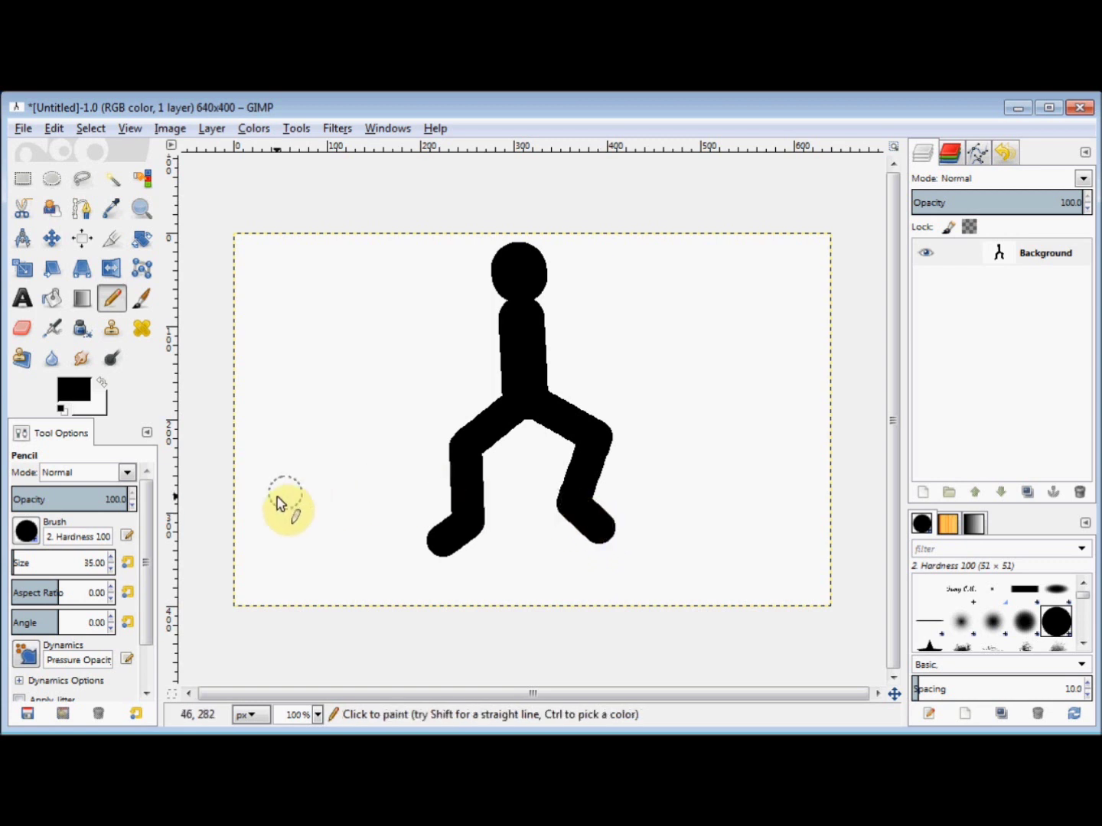
Reduce the brush to 30 and draw straight arms out left and right from the upper torso.
left_click(111, 569)
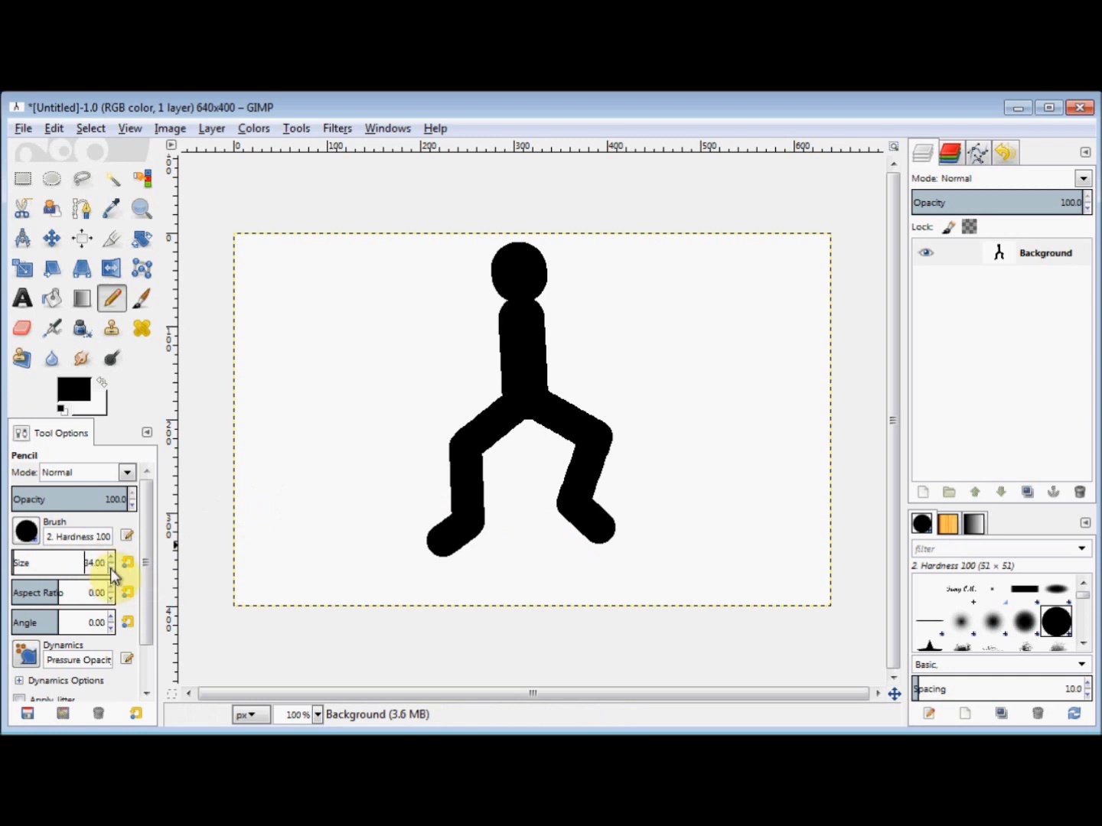
left_click(521, 319)
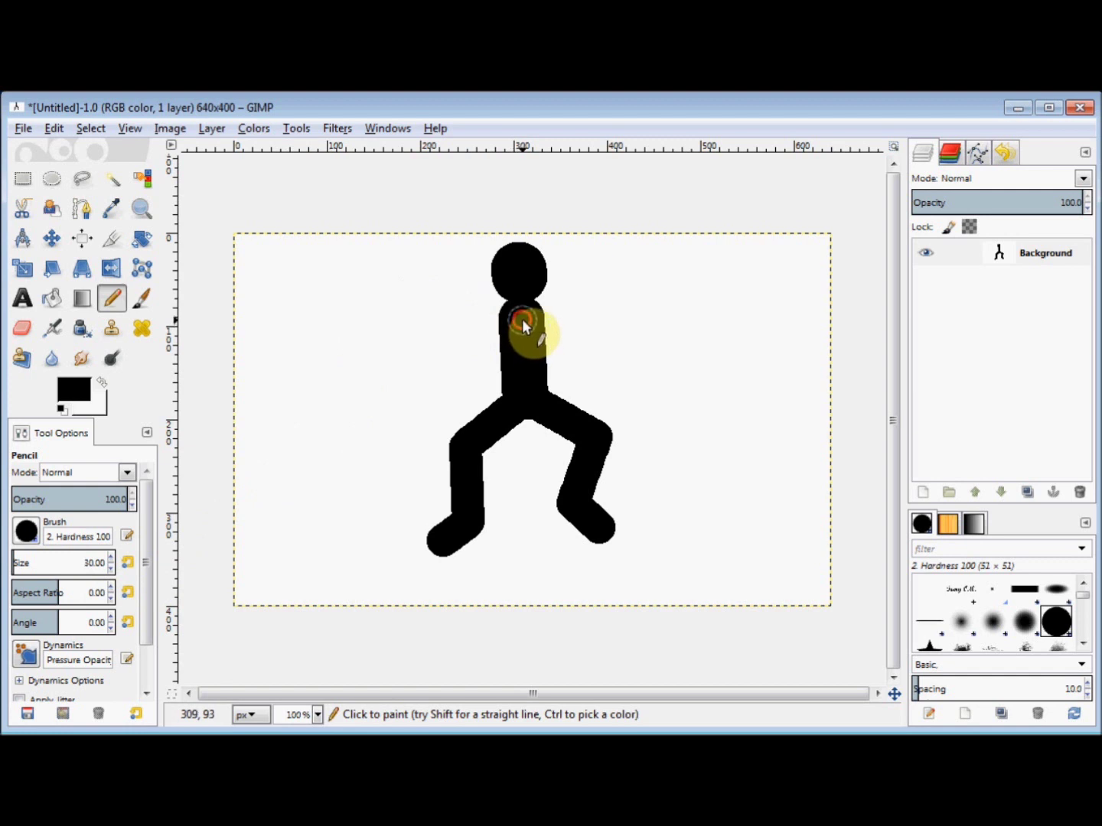
key("shift")
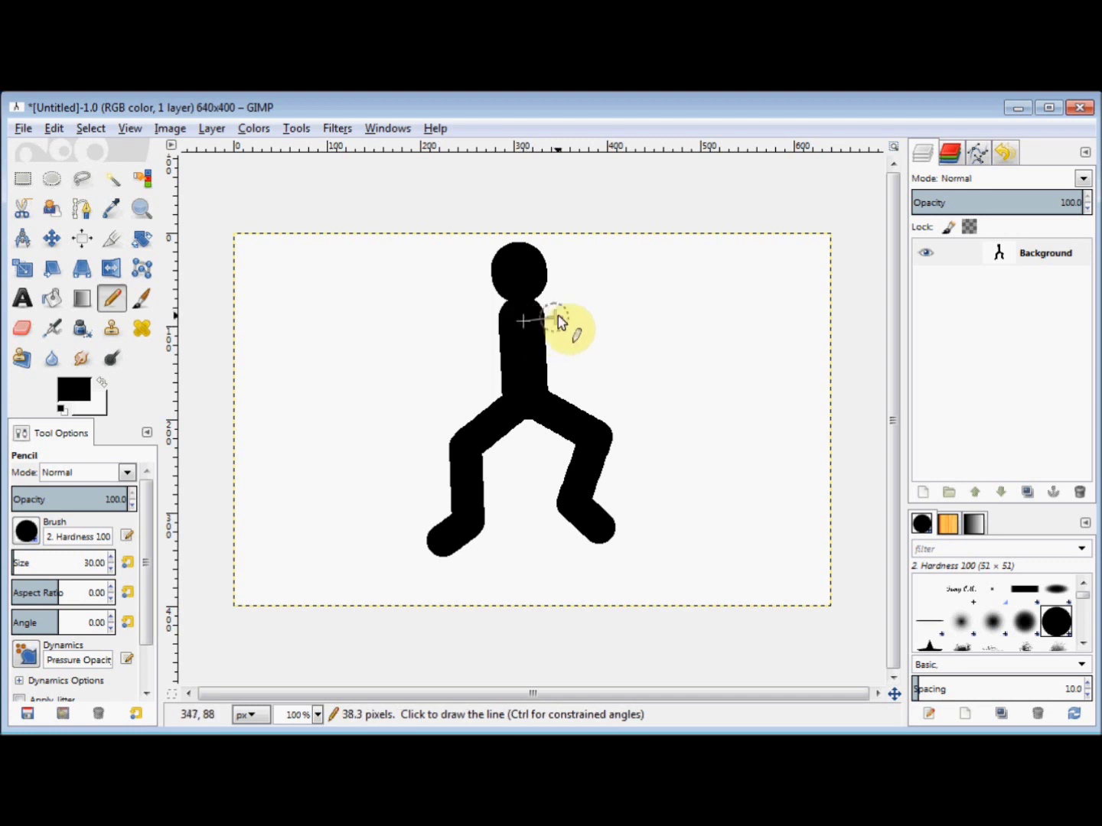
left_click(627, 313, "shift")
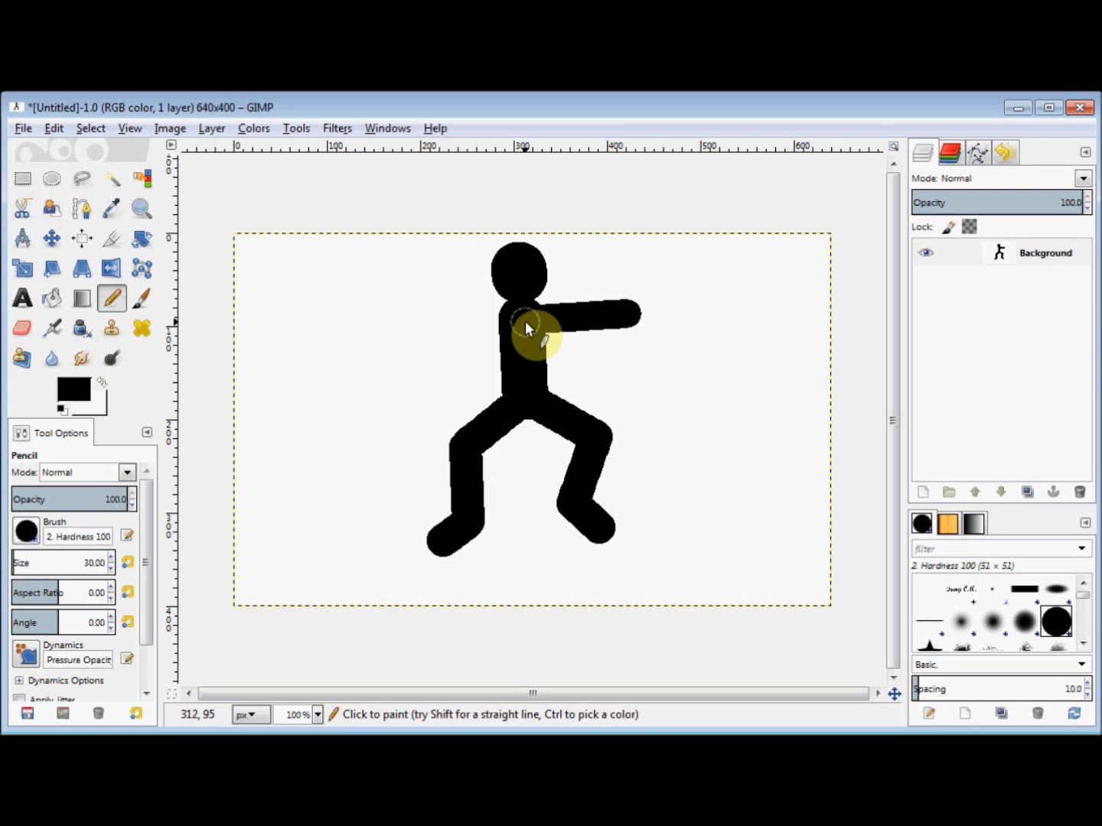
key("shift")
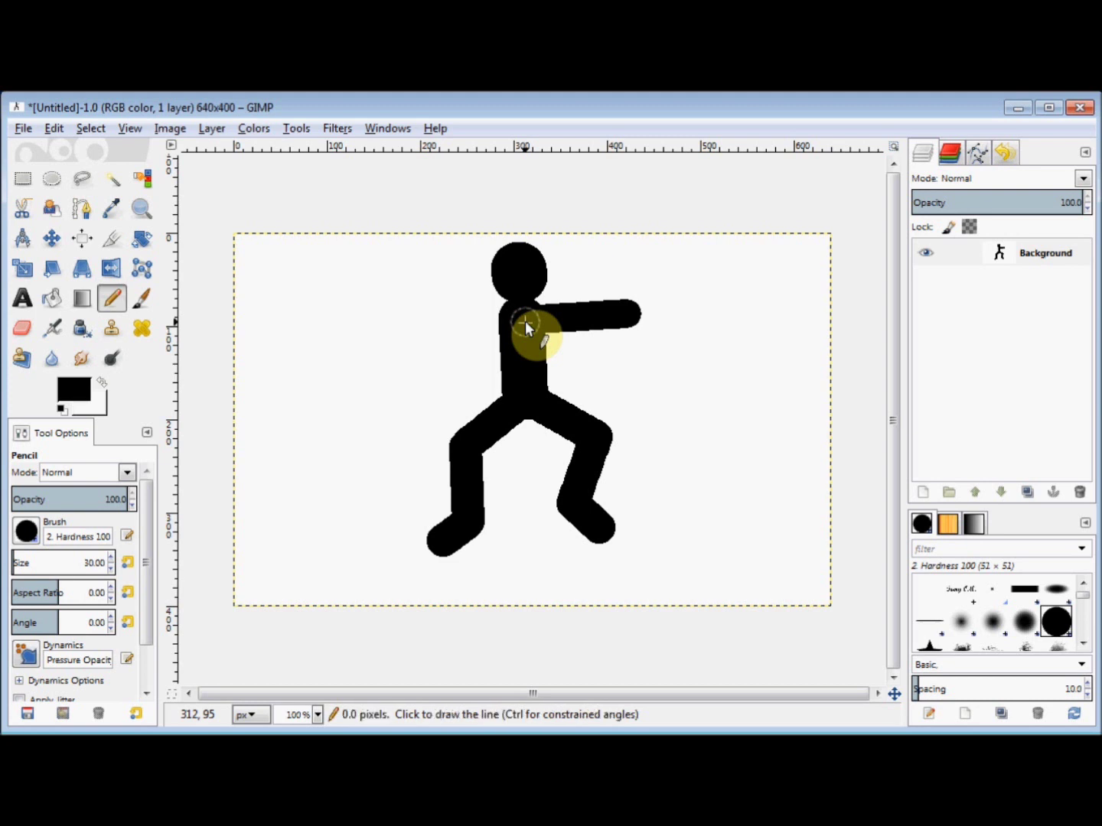
left_click(420, 322)
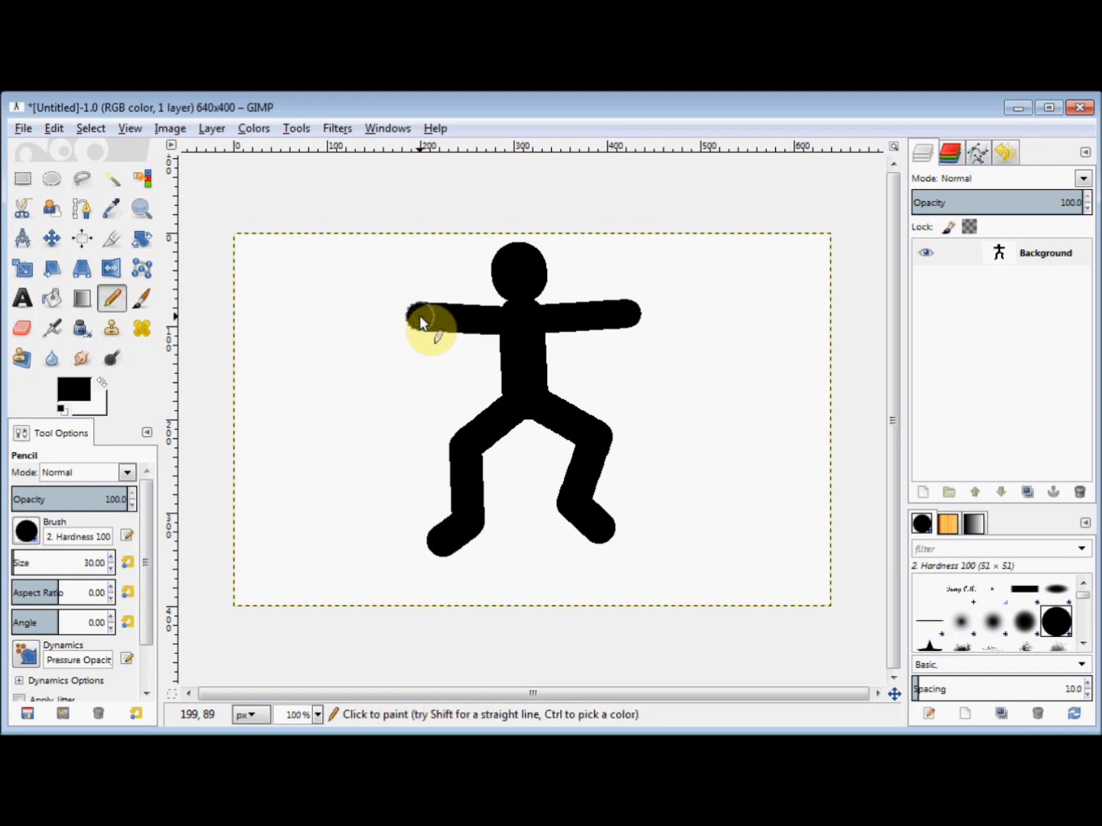